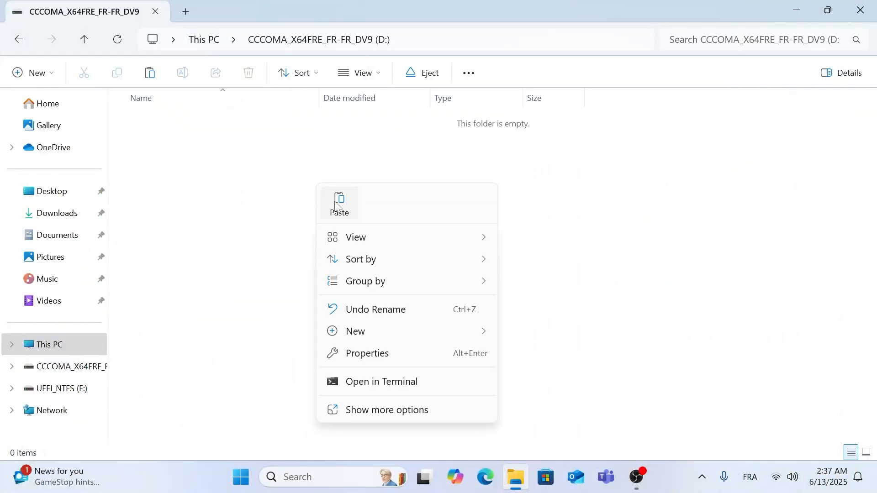
pyautogui.hotkey('ctrl', 'v')
pyautogui.click(336, 214)
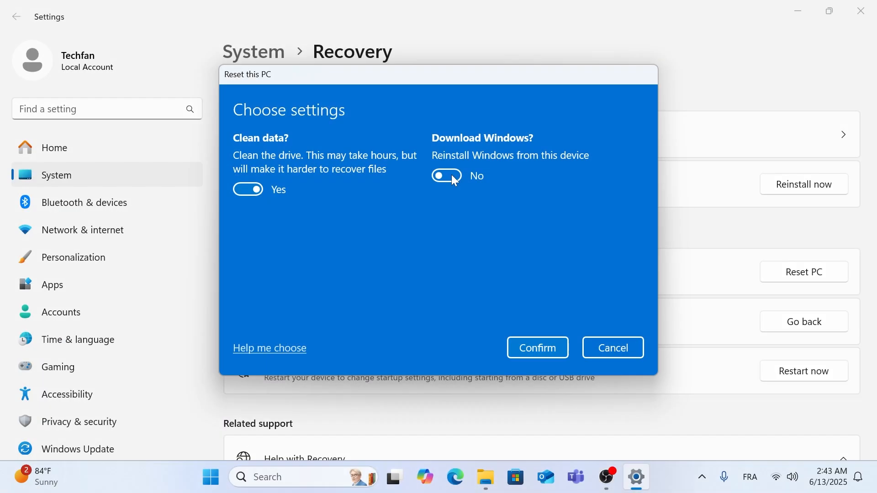
pyautogui.click(448, 176)
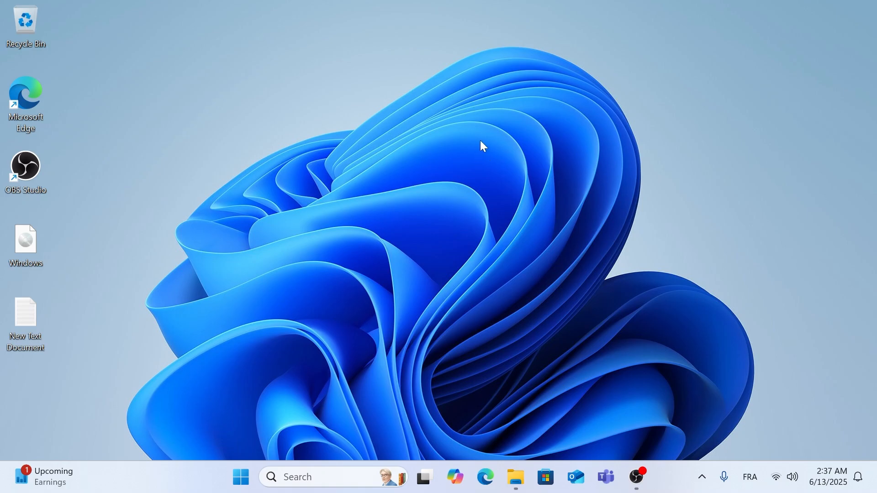
# View the connected drives in File Explorer and minimize its window.
pyautogui.click(515, 477)
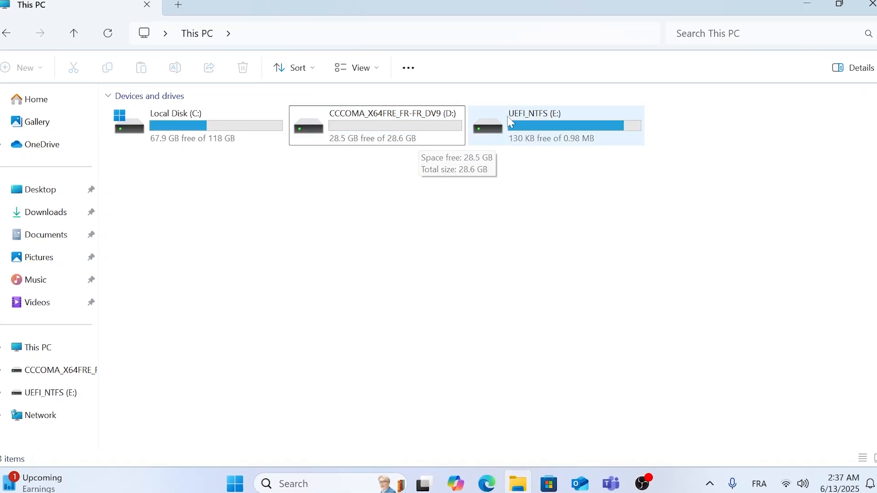
pyautogui.click(800, 10)
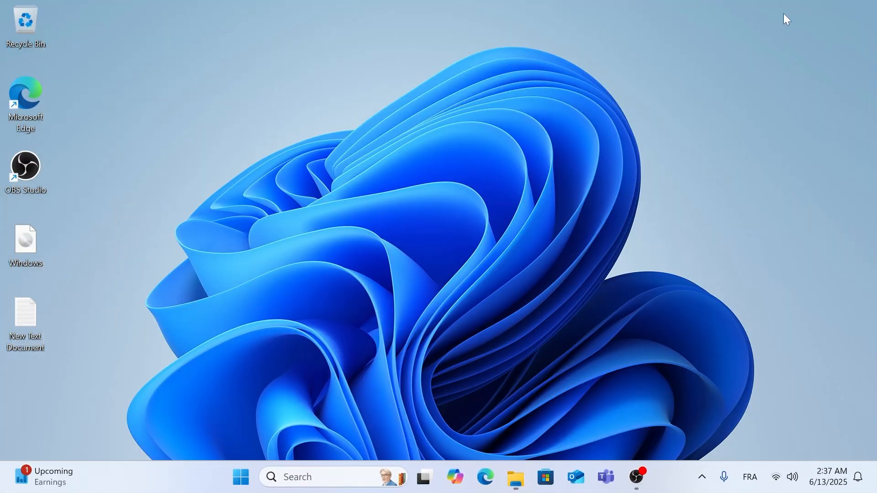
# Copy the pictures folder, the docs archive and the note file from the Documents folder.
pyautogui.click(519, 465)
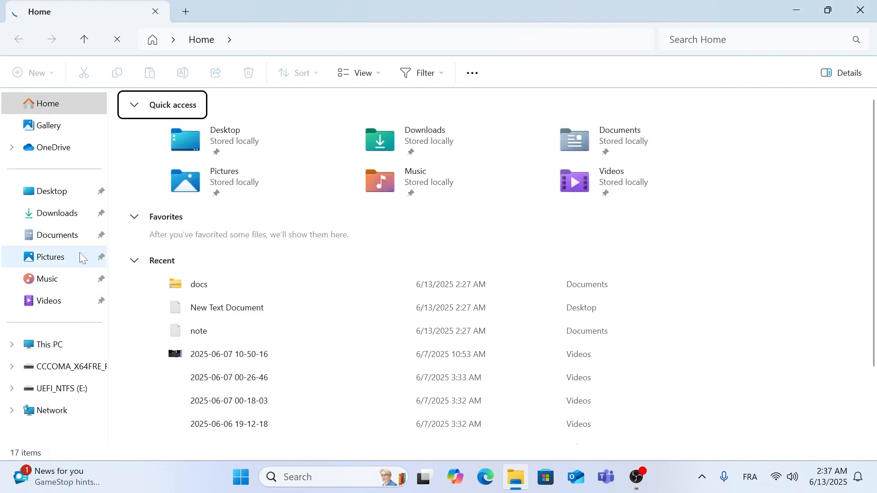
pyautogui.click(73, 241)
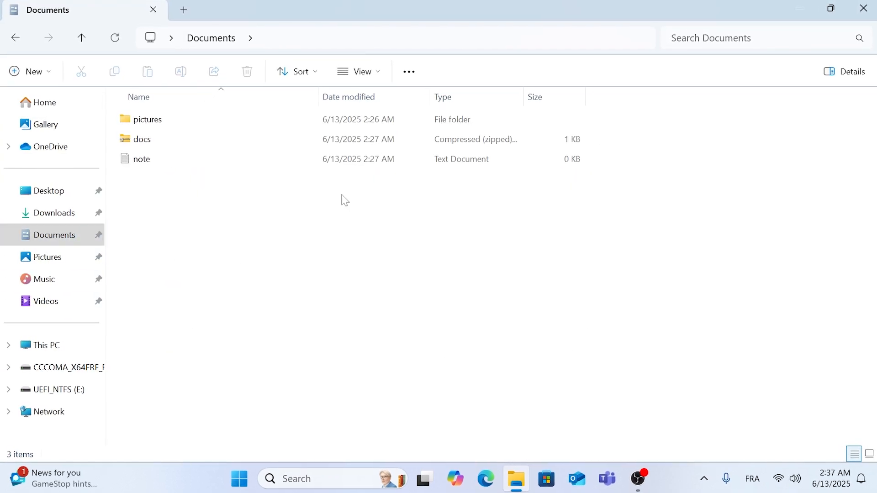
pyautogui.moveTo(281, 245); pyautogui.dragTo(150, 126)
pyautogui.rightClick(147, 125)
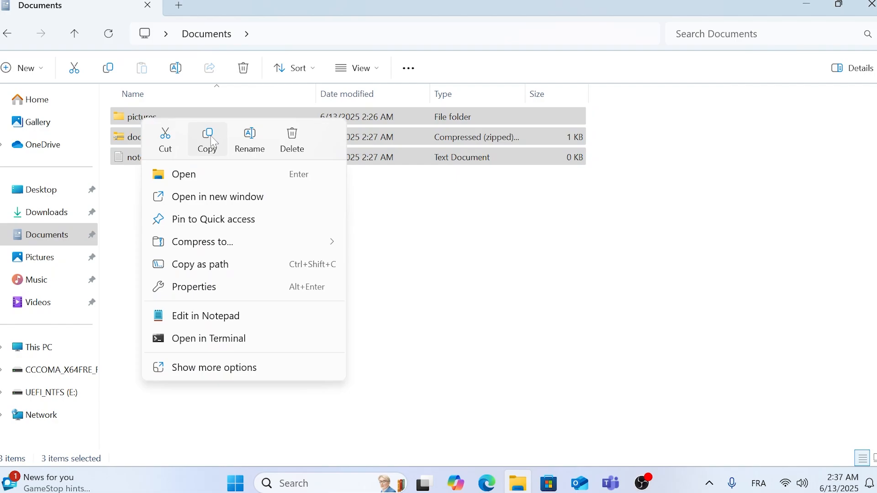
pyautogui.click(217, 138)
# Paste the copied files into the CCCOMA_X64FRE_FR-FR_DV9 (D:) drive as a backup.
pyautogui.click(11, 343)
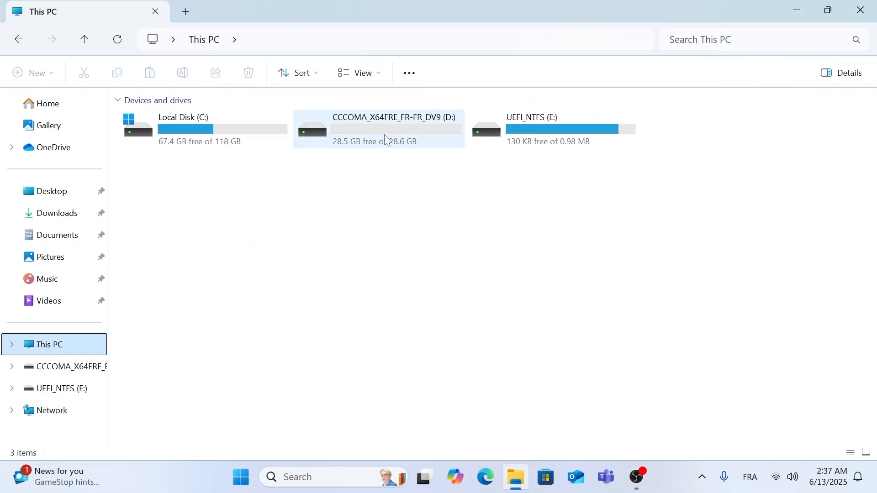
pyautogui.doubleClick(384, 134)
pyautogui.rightClick(316, 234)
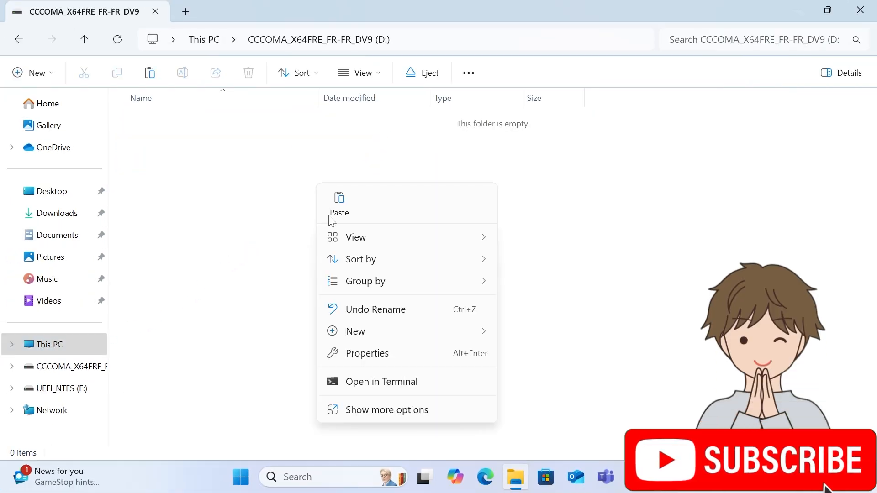
pyautogui.click(338, 206)
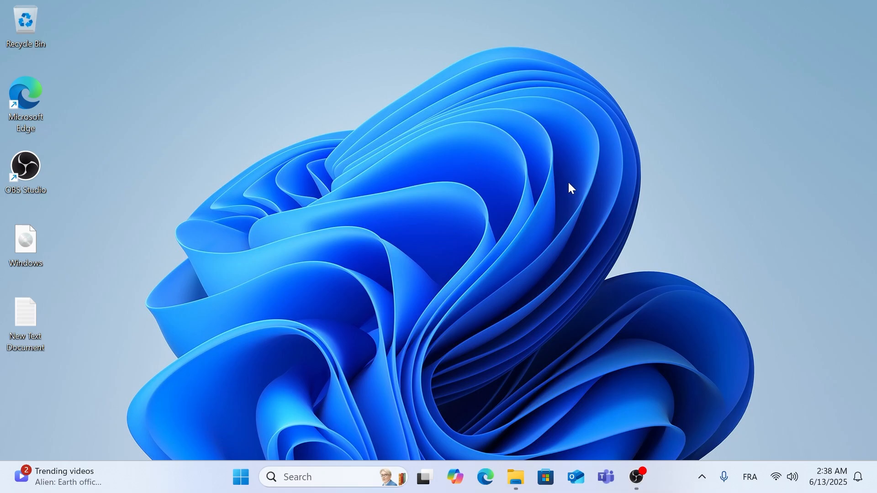
# Search Windows for "reset this pc" and open the Recovery settings in a maximized window.
pyautogui.press('super+s')
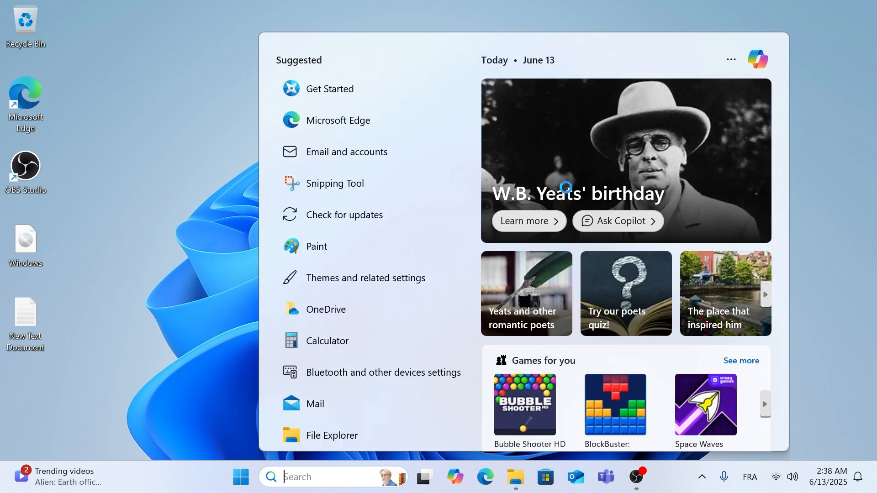
pyautogui.write('reset')
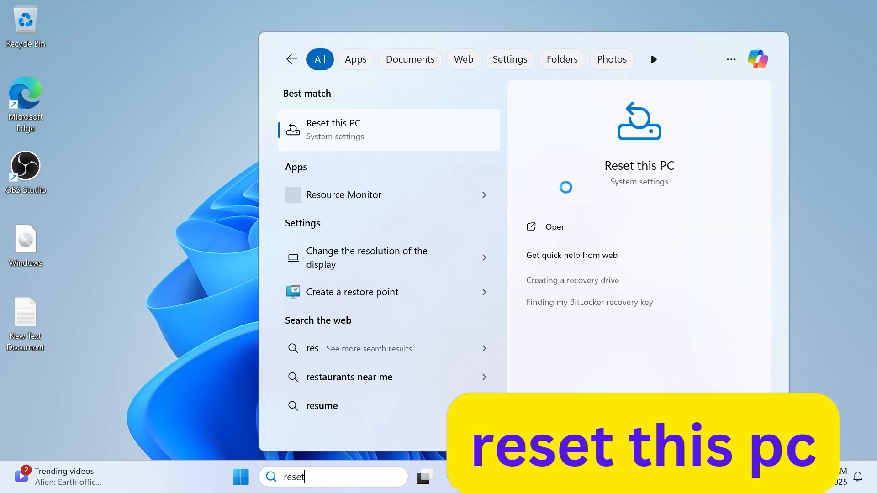
pyautogui.write(' tjis')
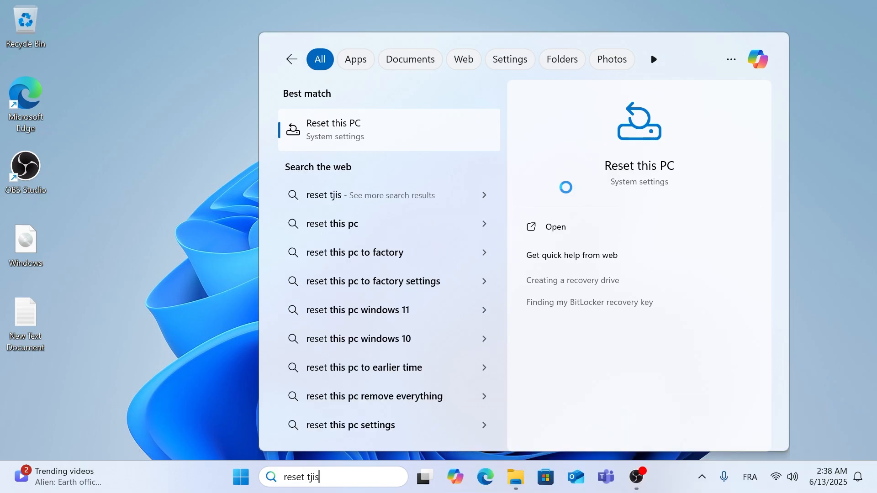
pyautogui.write(' pc')
pyautogui.press('Return')
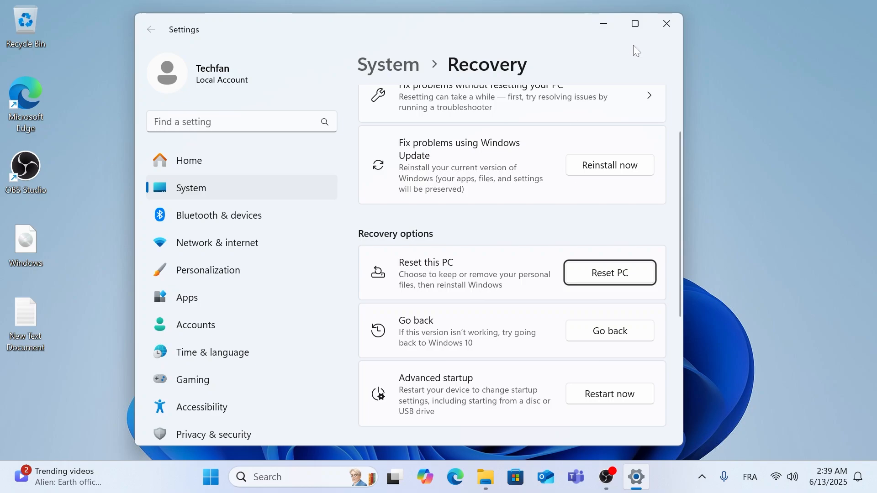
pyautogui.click(629, 29)
pyautogui.scroll(2, 594, 211)
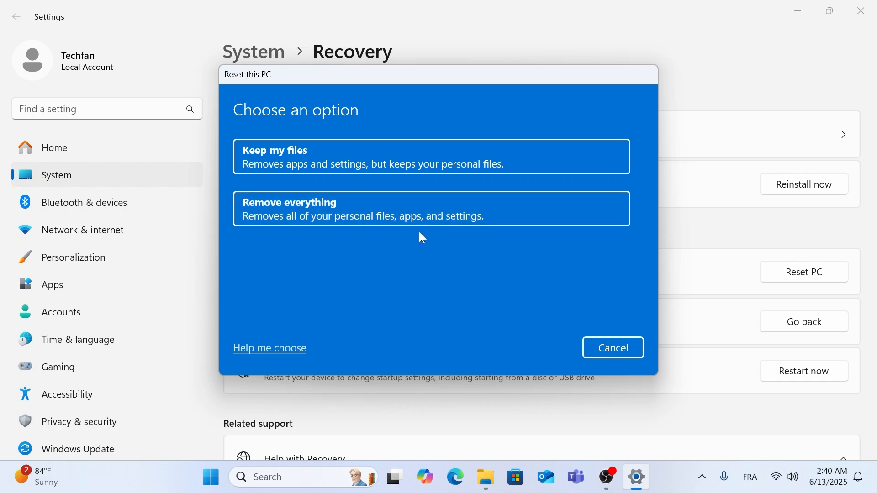
# Choose to remove everything in the PC reset and reinstall Windows by cloud download.
pyautogui.click(411, 214)
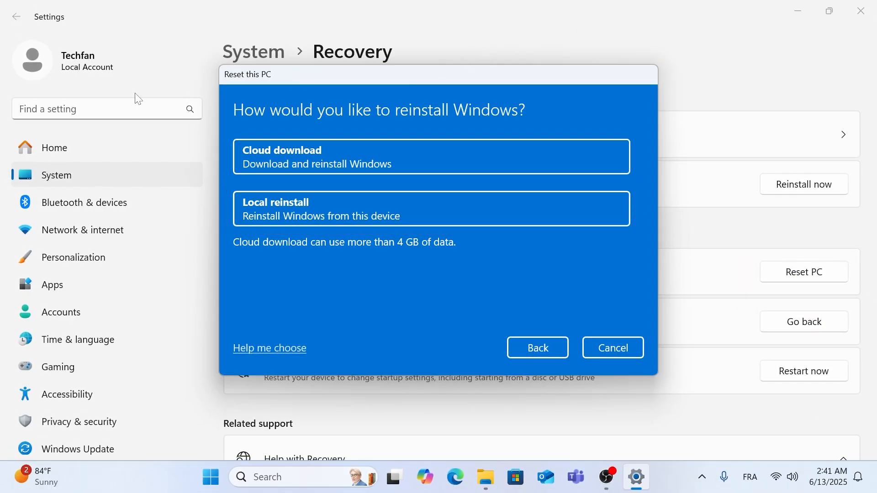
pyautogui.click(338, 170)
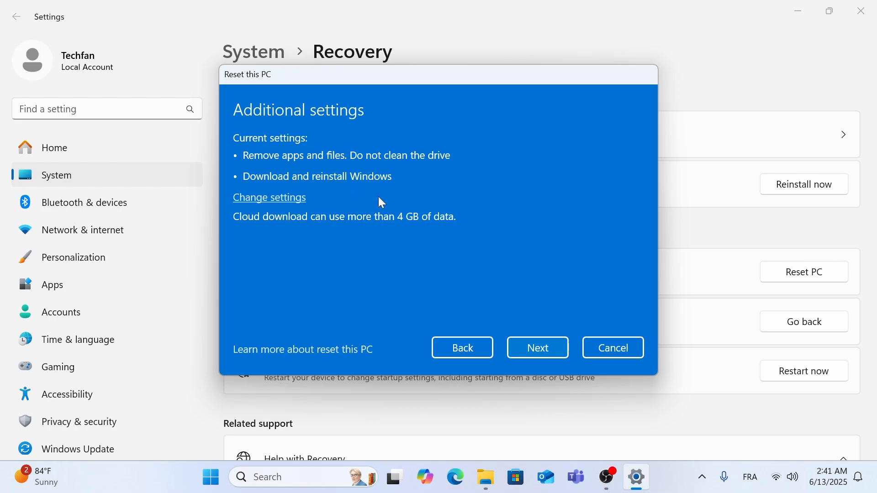
# Change the additional reset settings to clean data Yes and download Windows No, and confirm them.
pyautogui.click(253, 199)
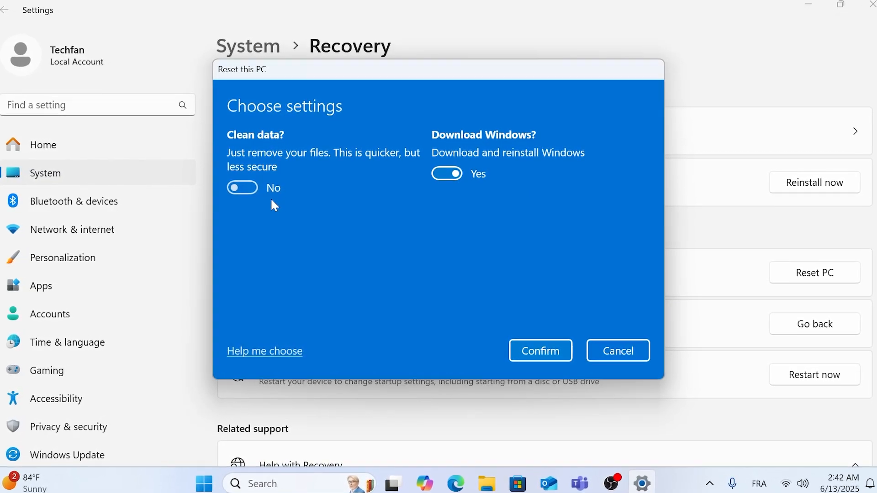
pyautogui.click(243, 191)
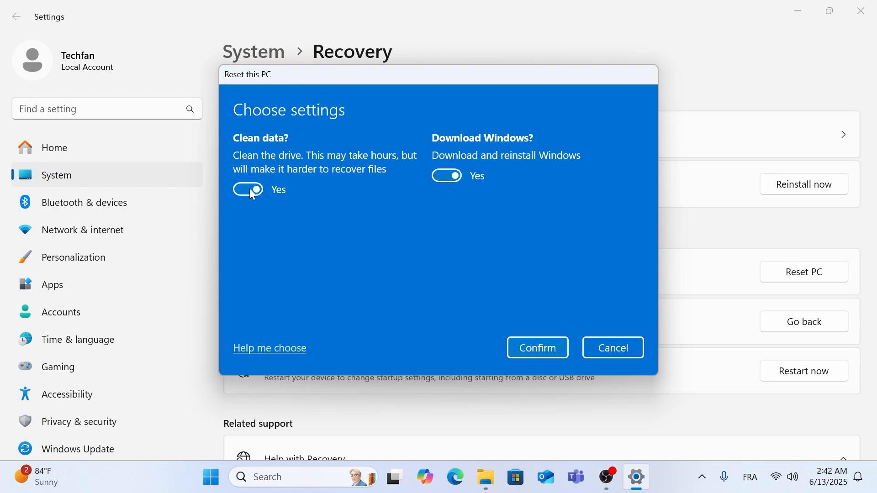
pyautogui.click(455, 181)
pyautogui.click(525, 356)
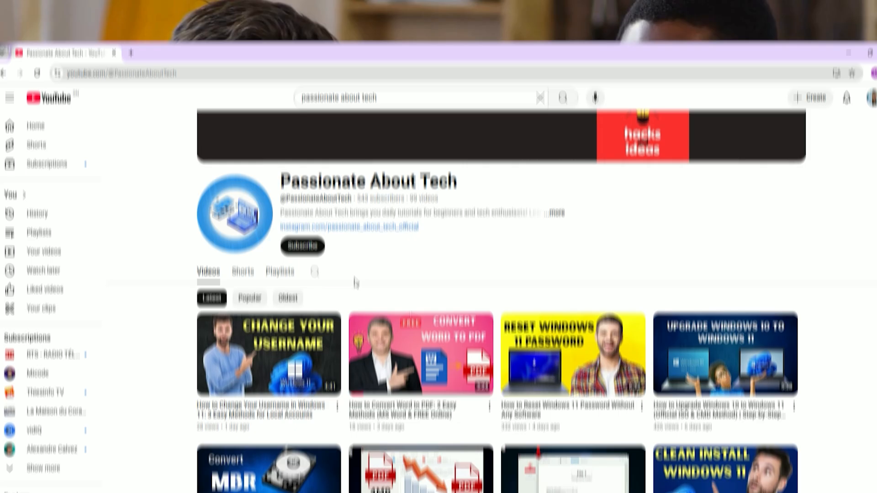
# Switch to YouTube, subscribe to the Passionate About Tech channel and open its subscription options.
pyautogui.click(303, 245)
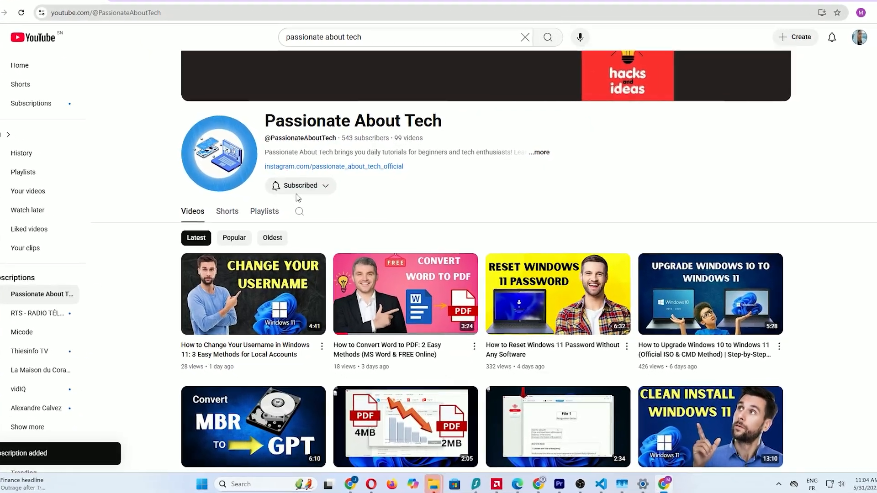
pyautogui.click(300, 187)
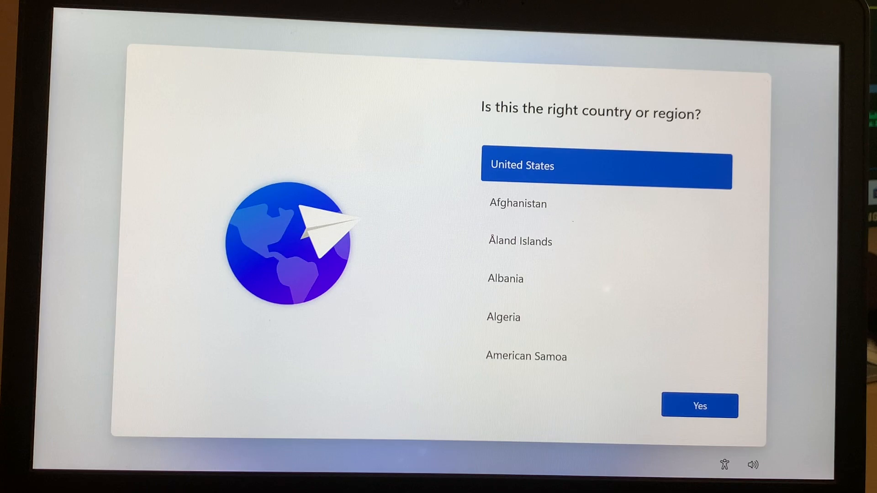
# Accept United States in Windows setup and run oobe\bypassnro from a command prompt at the network page.
pyautogui.click(701, 406)
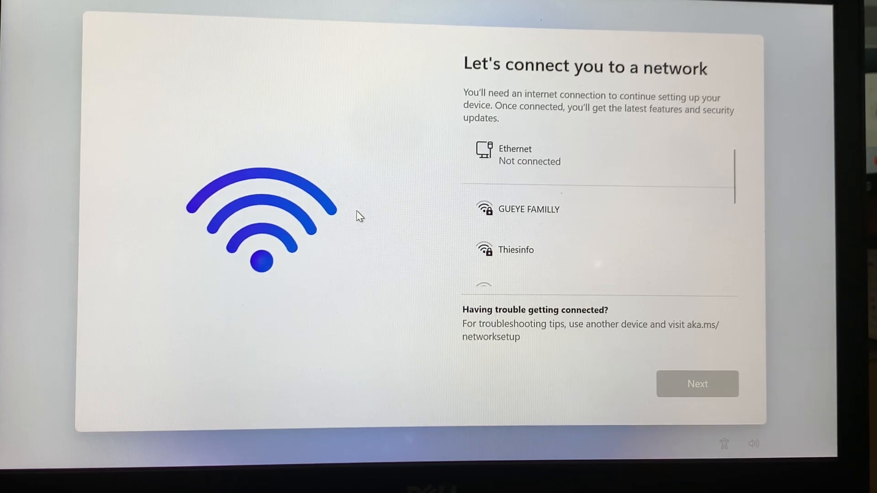
pyautogui.hotkey('shift', 'F10')
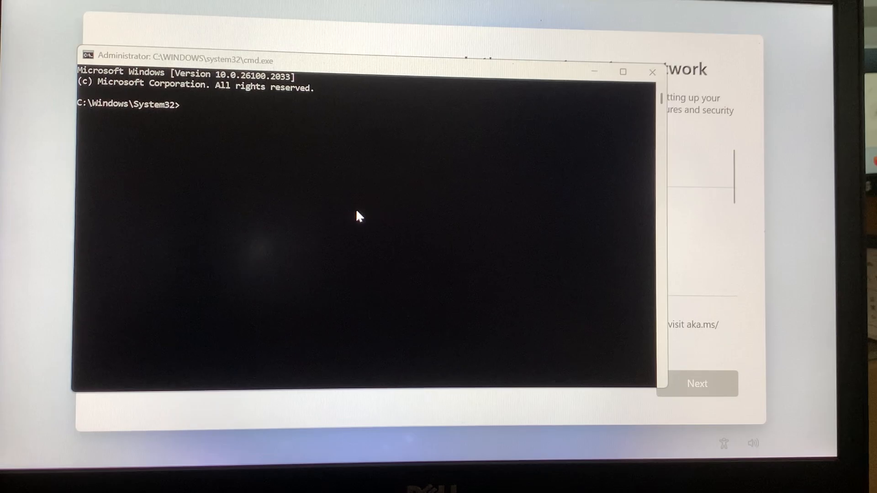
pyautogui.write('oob')
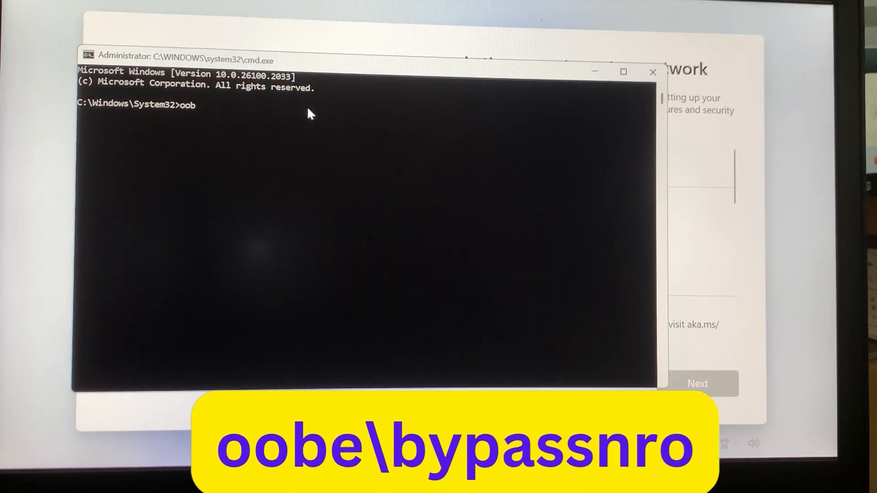
pyautogui.write('e\\bypass')
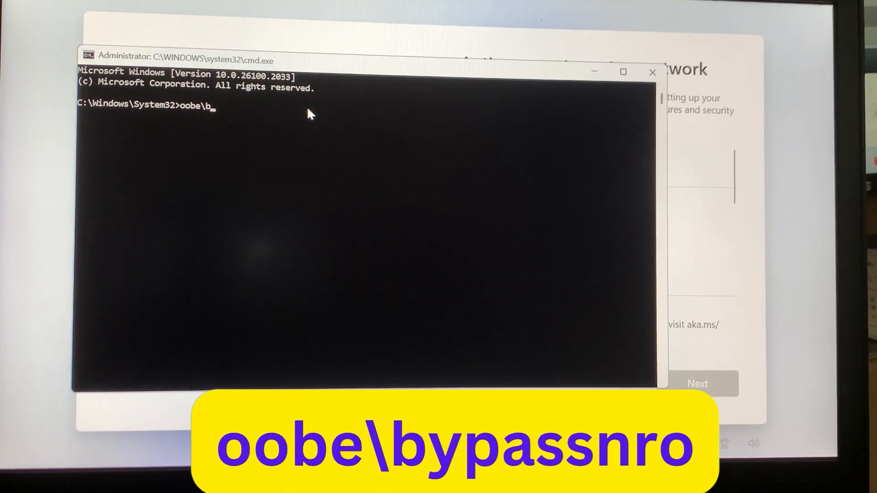
pyautogui.write('nro')
pyautogui.press('Return')
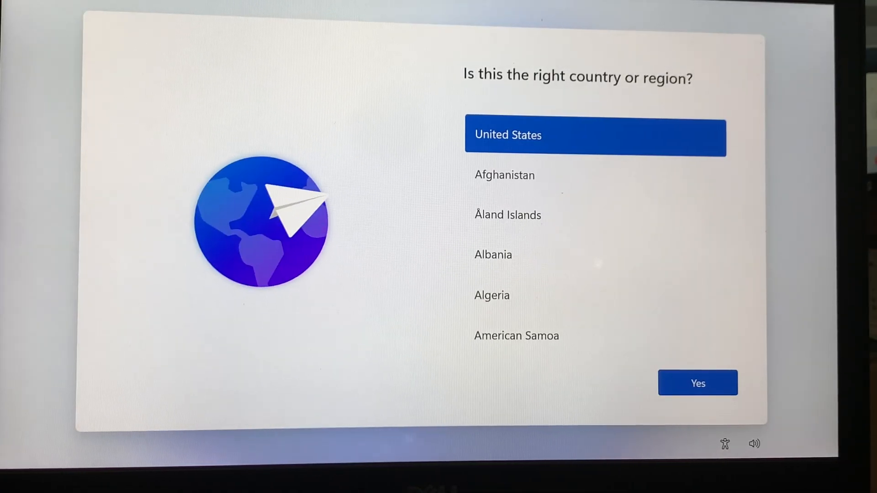
# Confirm United States as the region and US as the only keyboard layout.
pyautogui.click(684, 392)
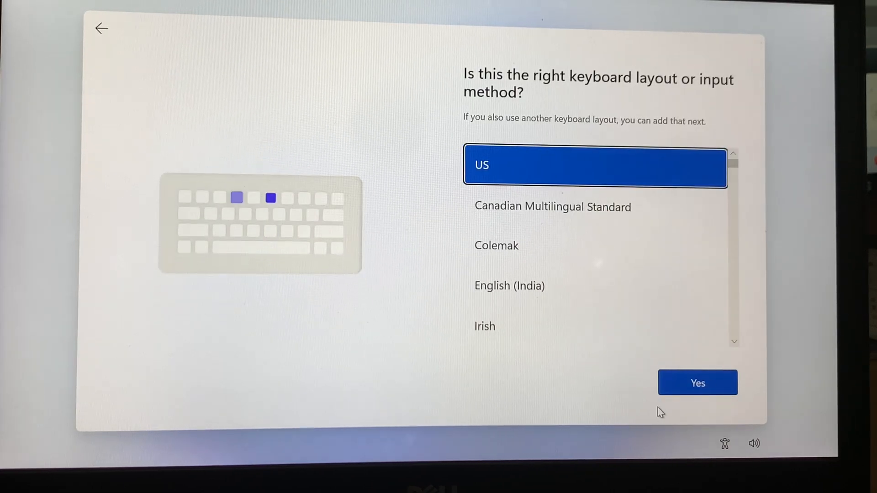
pyautogui.click(679, 382)
pyautogui.click(680, 382)
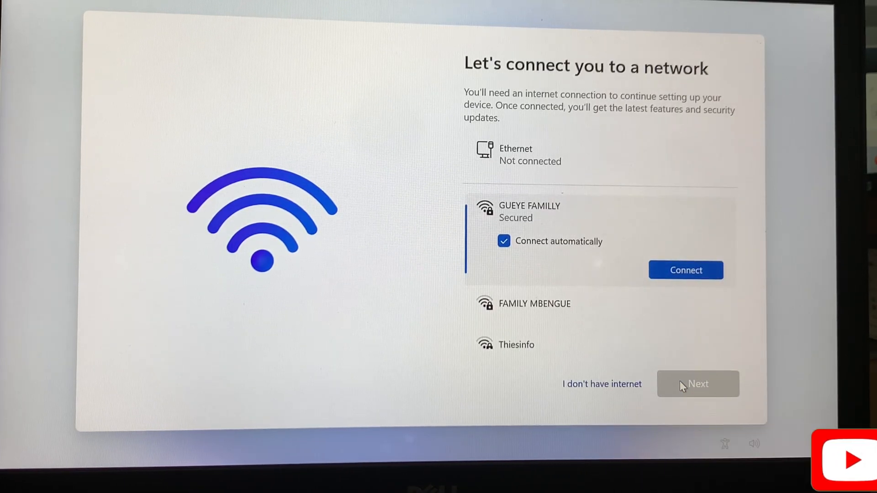
# Continue the setup without internet and accept the license agreement.
pyautogui.click(609, 383)
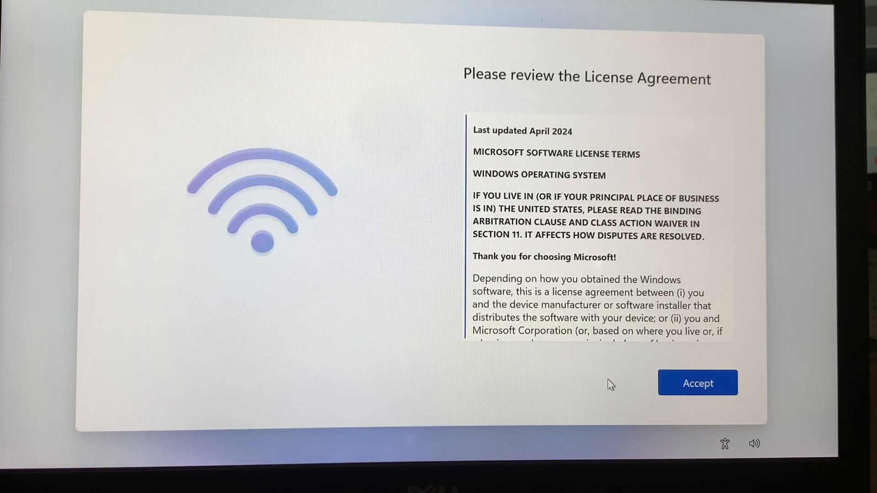
pyautogui.moveTo(728, 132); pyautogui.dragTo(740, 285)
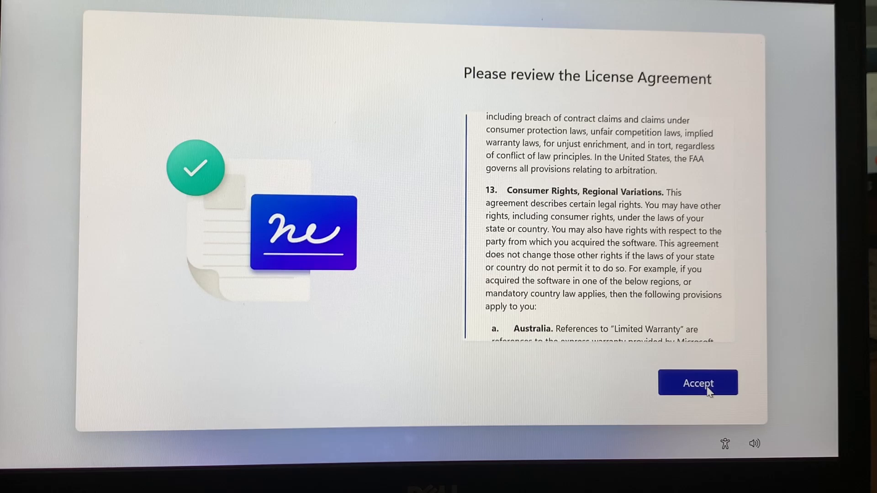
pyautogui.click(706, 388)
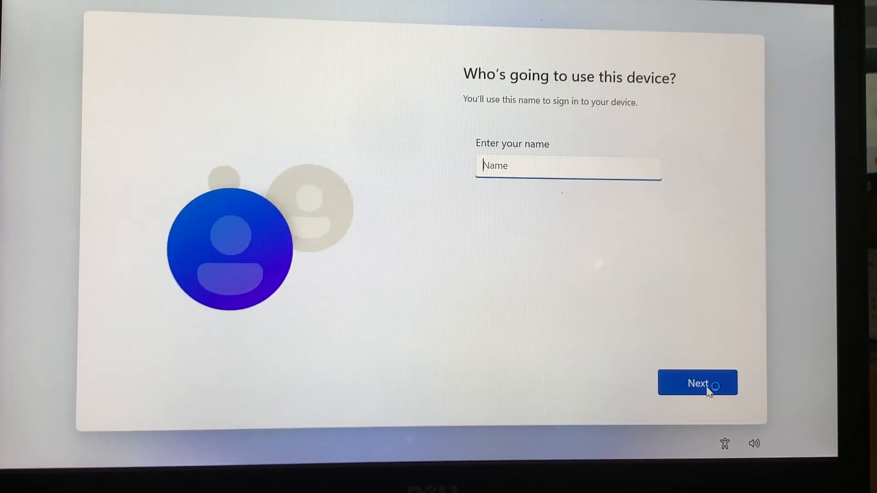
# Name the local account User and leave its password blank.
pyautogui.write('User')
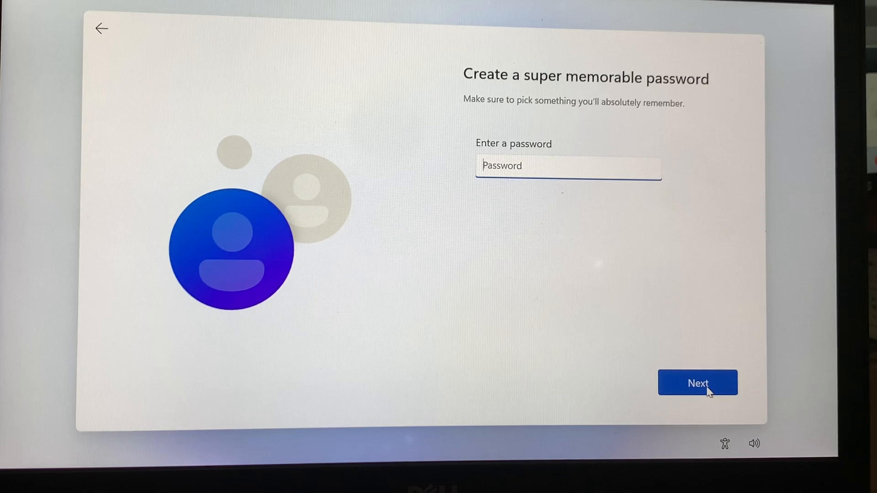
pyautogui.click(708, 391)
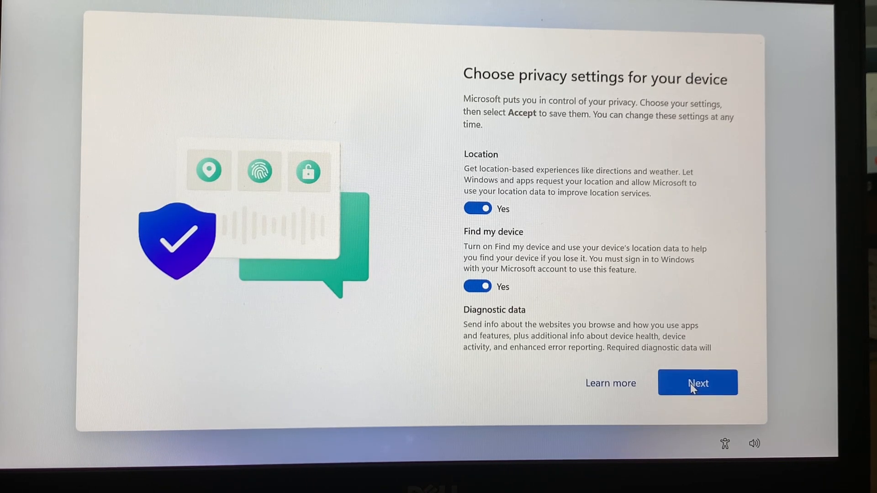
# Go through the device privacy settings and accept the default choices.
pyautogui.click(691, 387)
pyautogui.click(690, 387)
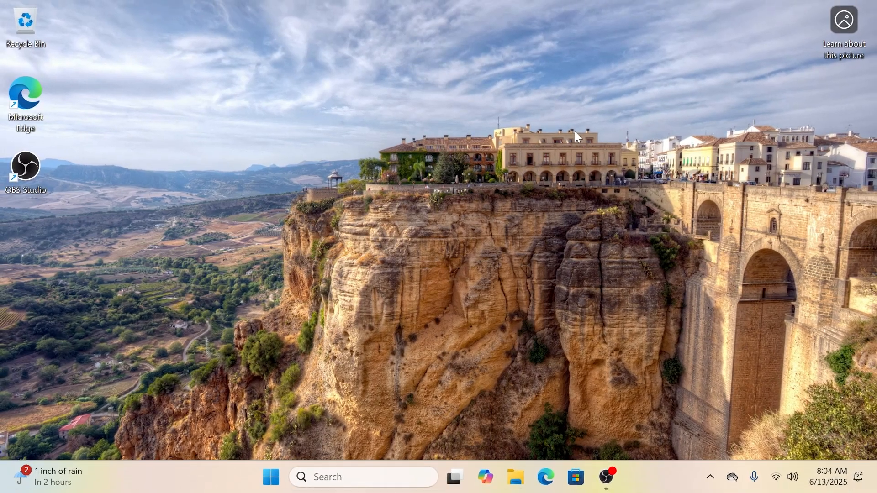
# Check the Desktop, Downloads and Documents folders and the Local Disk (C:) drive for leftover personal files in File Explorer.
pyautogui.press('super+e')
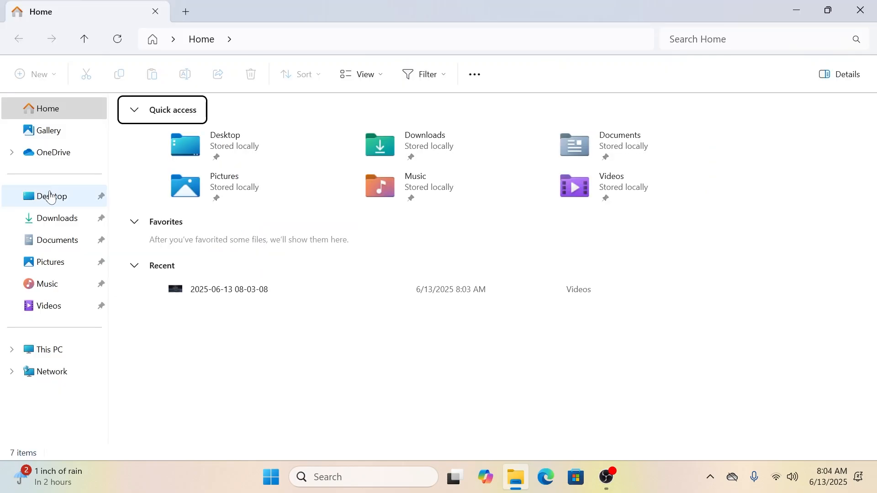
pyautogui.click(51, 197)
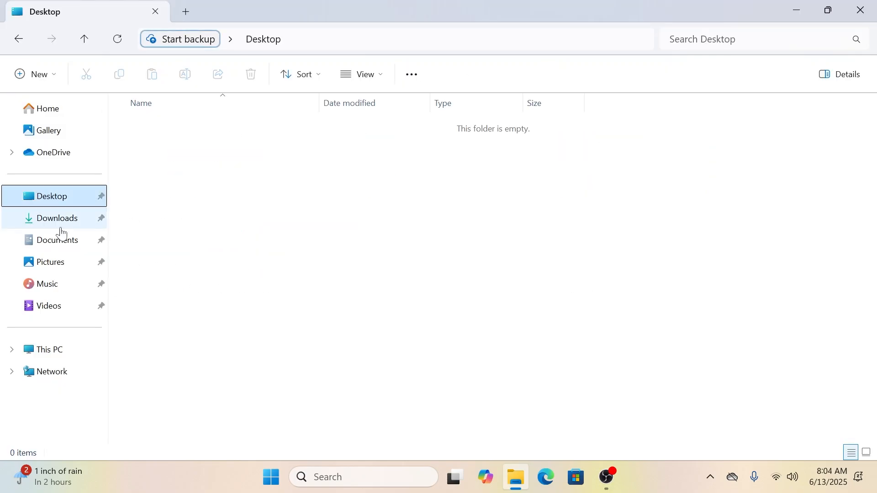
pyautogui.click(76, 231)
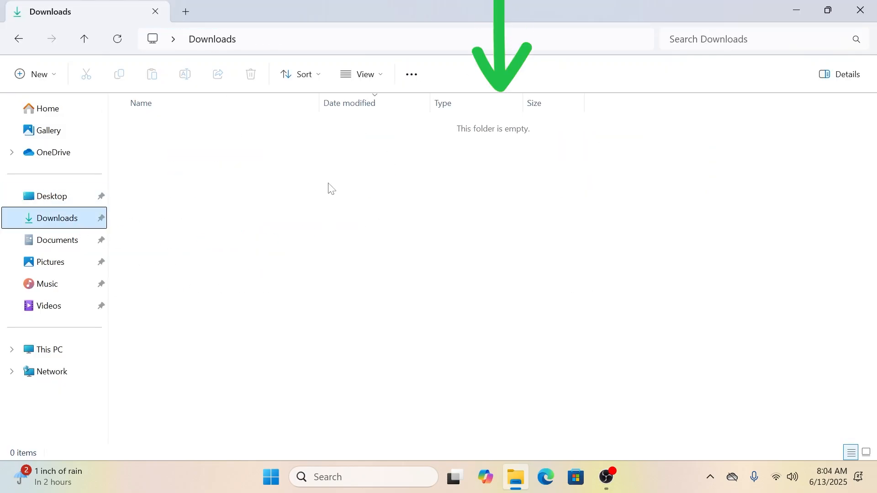
pyautogui.click(72, 256)
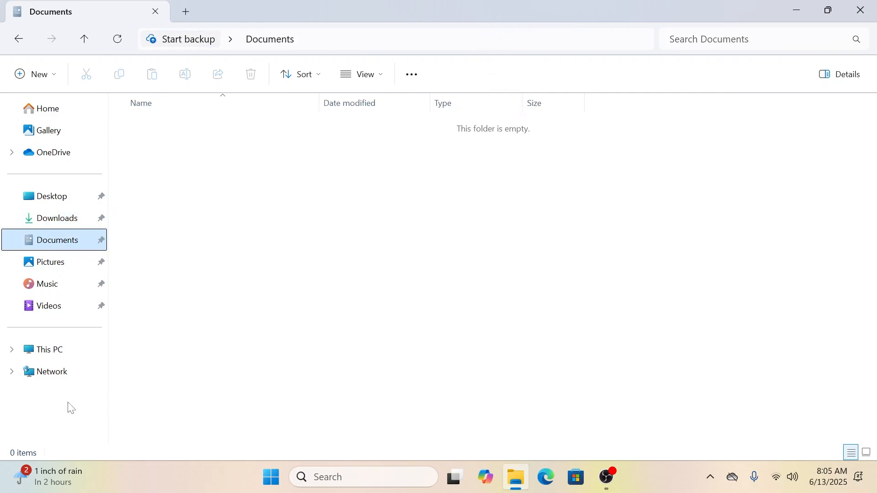
pyautogui.click(53, 353)
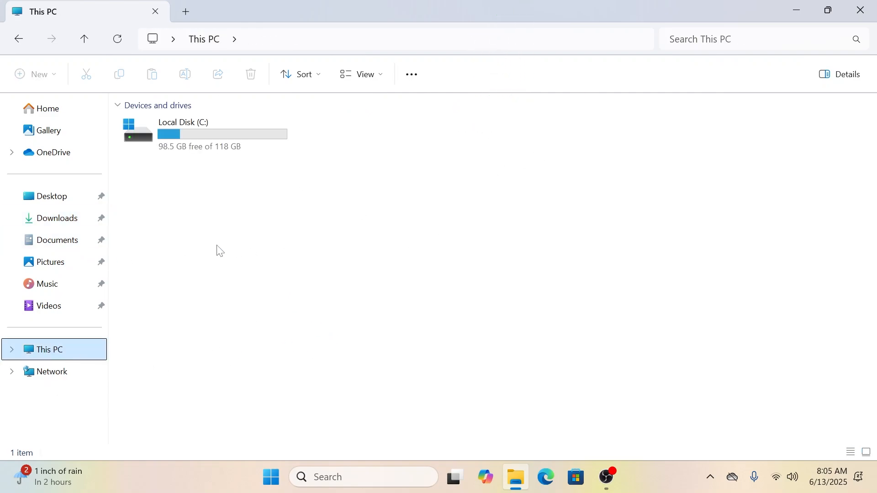
pyautogui.doubleClick(216, 145)
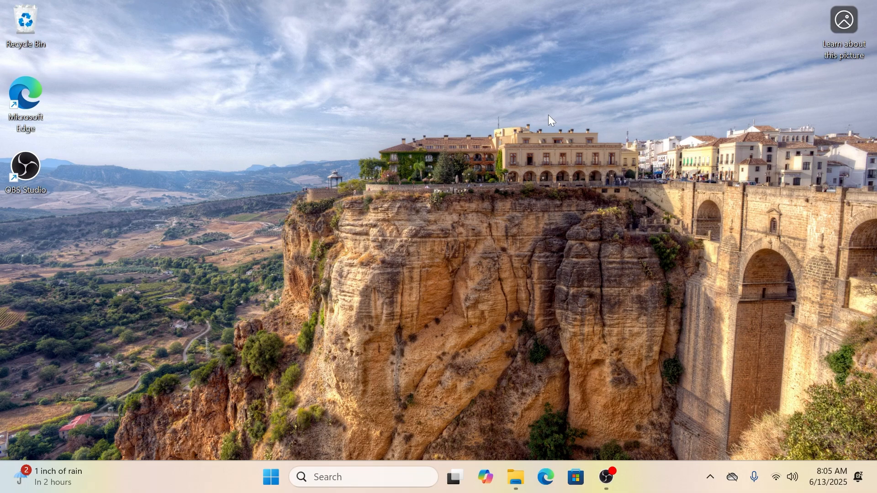
# Launch the System Preparation Tool by running c:\windows\system32\sysprep\sysprep.exe.
pyautogui.press('super+r')
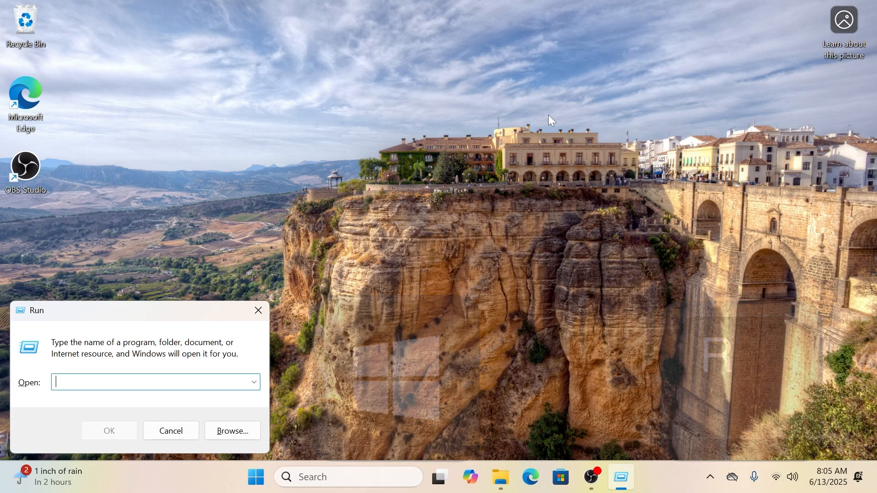
pyautogui.write('c')
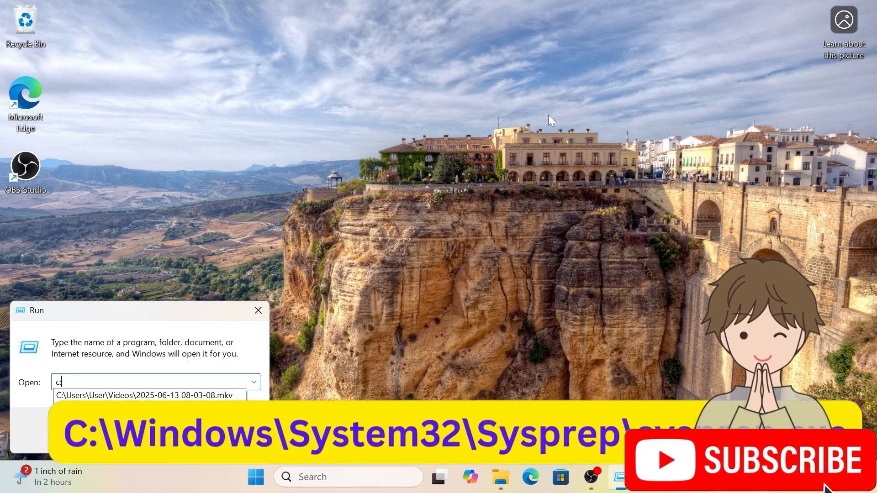
pyautogui.write(':\\')
pyautogui.write('windows\\system')
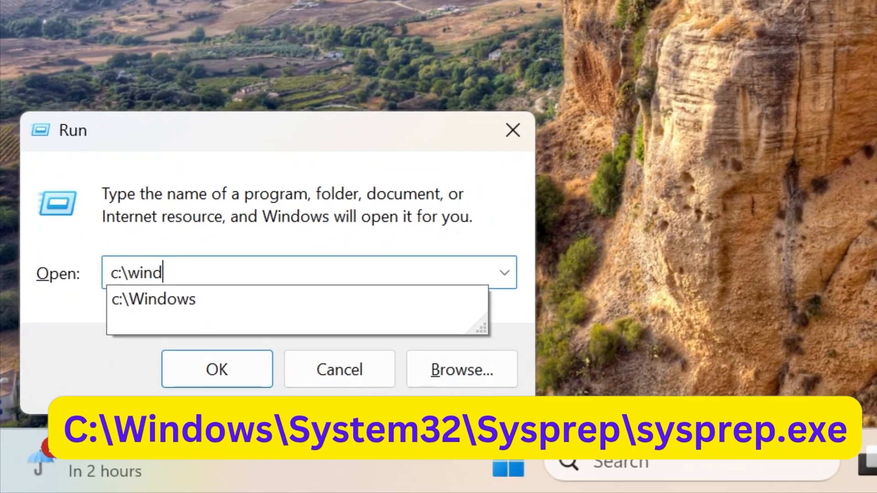
pyautogui.write('32')
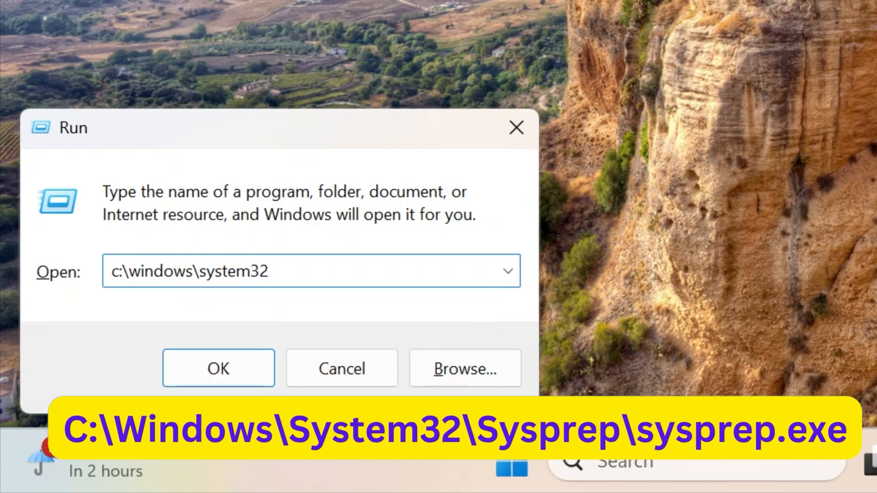
pyautogui.write('\\sysprep\\sysprep.exe')
pyautogui.press('Return')
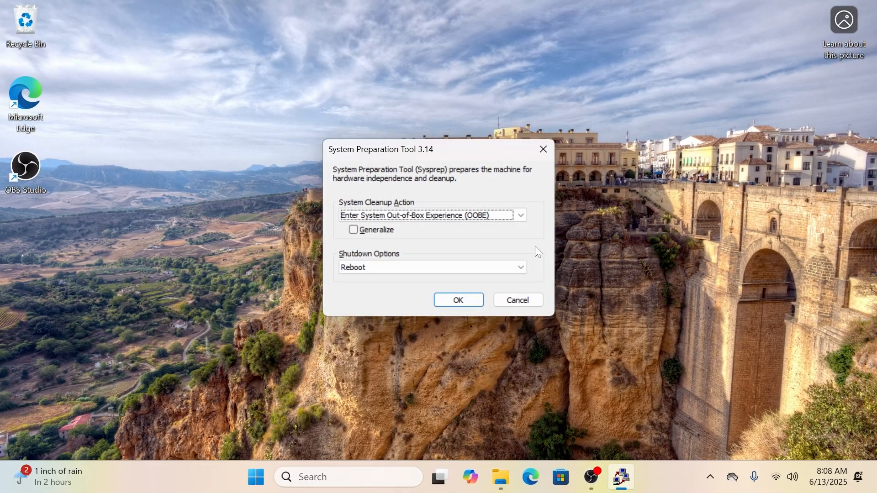
# Keep Enter System Out-of-Box Experience (OOBE) as the cleanup action, enable Generalize and set the shutdown option to Shutdown.
pyautogui.click(526, 220)
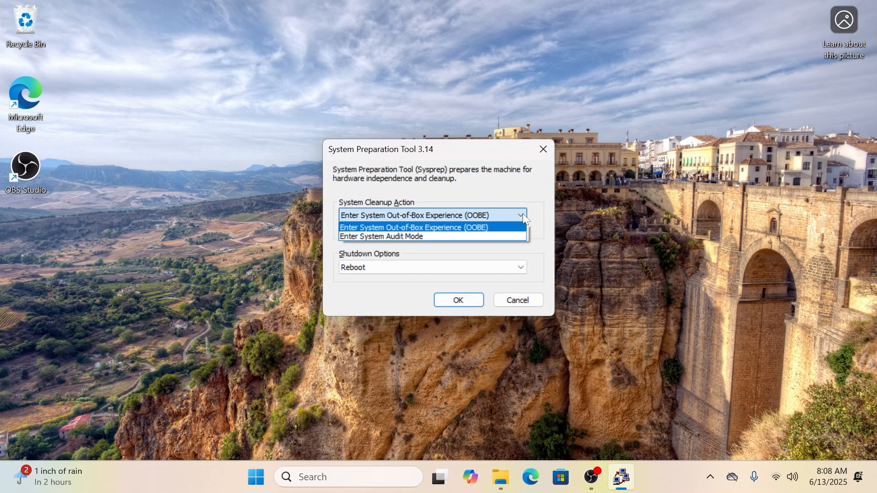
pyautogui.click(542, 251)
pyautogui.click(357, 232)
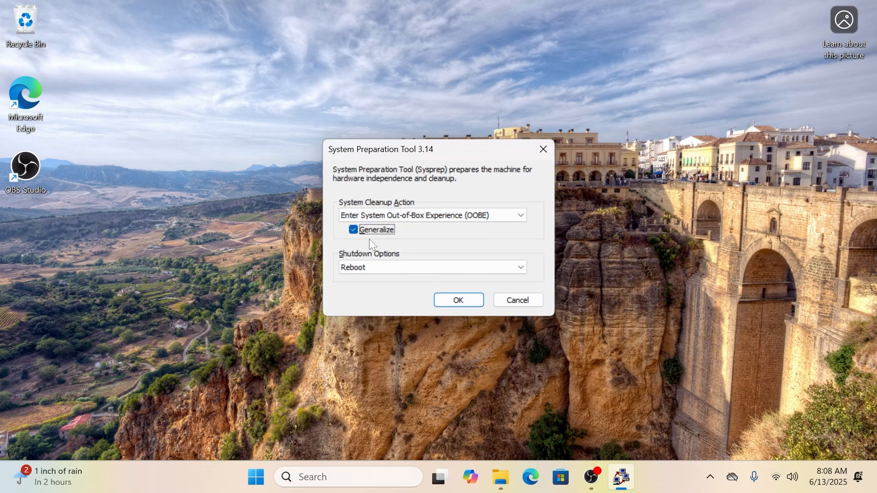
pyautogui.click(390, 267)
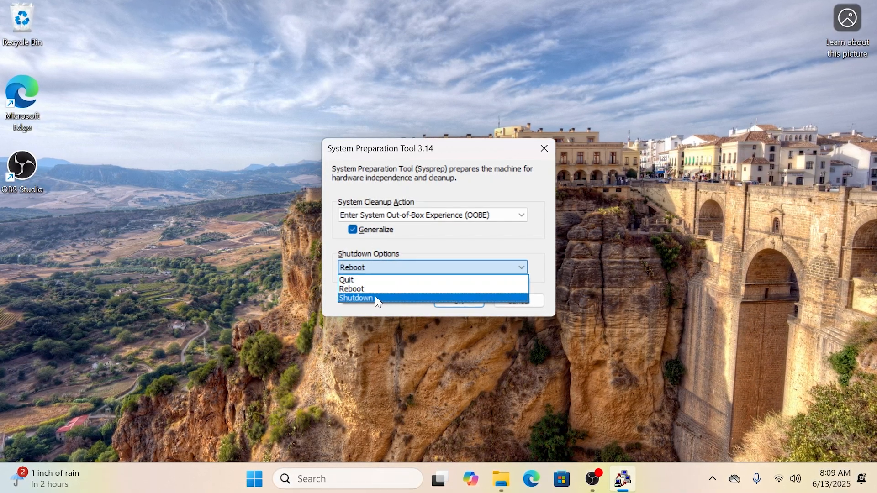
pyautogui.click(376, 297)
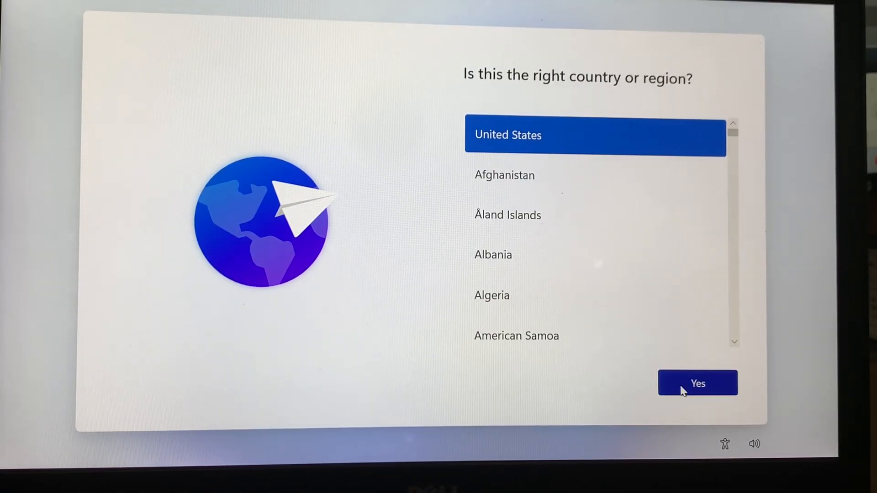
# Confirm United States as the country or region in Windows setup.
pyautogui.click(682, 389)
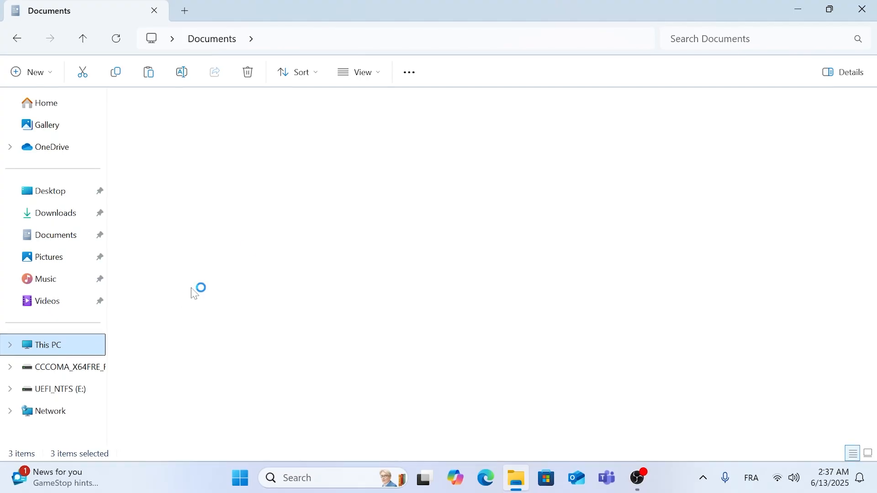
# Open the CCCOMA_X64FRE_FR-FR_DV9 (D:) drive and paste the items copied from Documents into it.
pyautogui.doubleClick(384, 134)
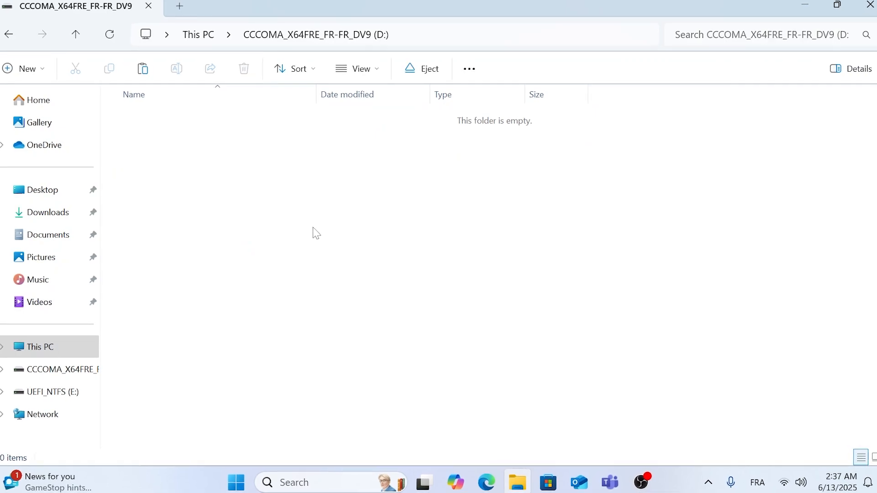
pyautogui.rightClick(311, 182)
pyautogui.click(333, 198)
pyautogui.click(337, 219)
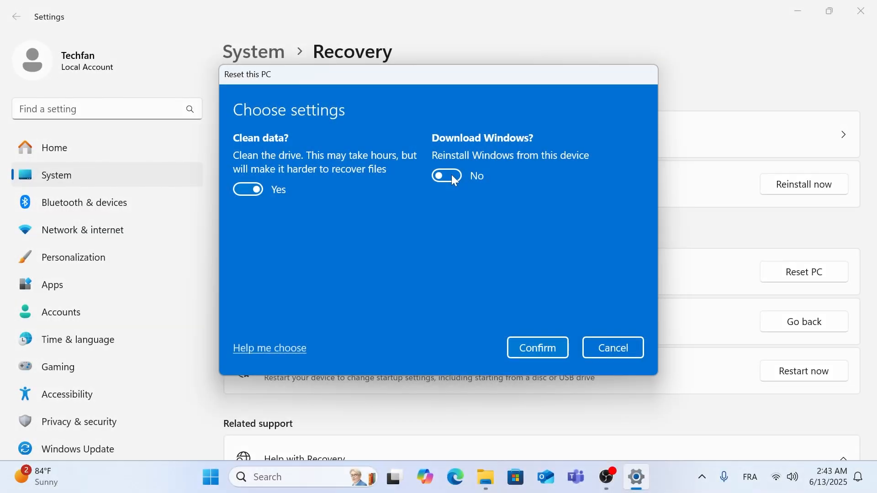
# Set the PC reset to download and reinstall Windows, and confirm the chosen reset settings.
pyautogui.click(452, 178)
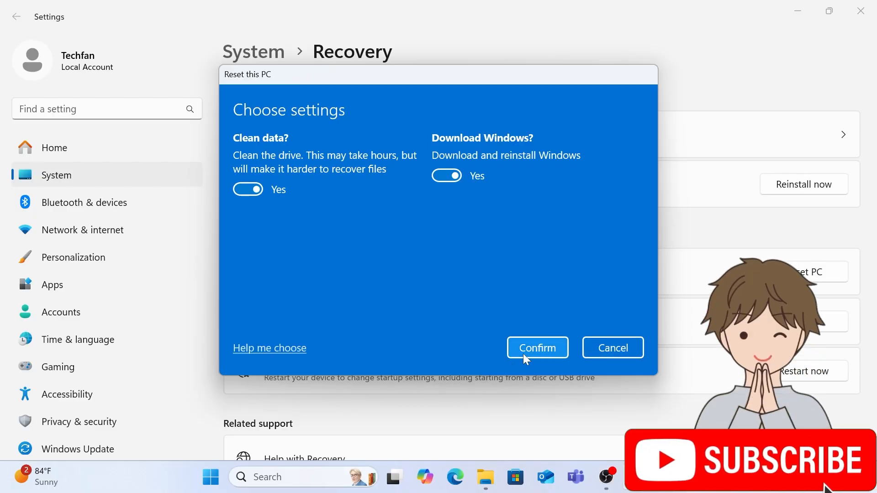
pyautogui.click(523, 351)
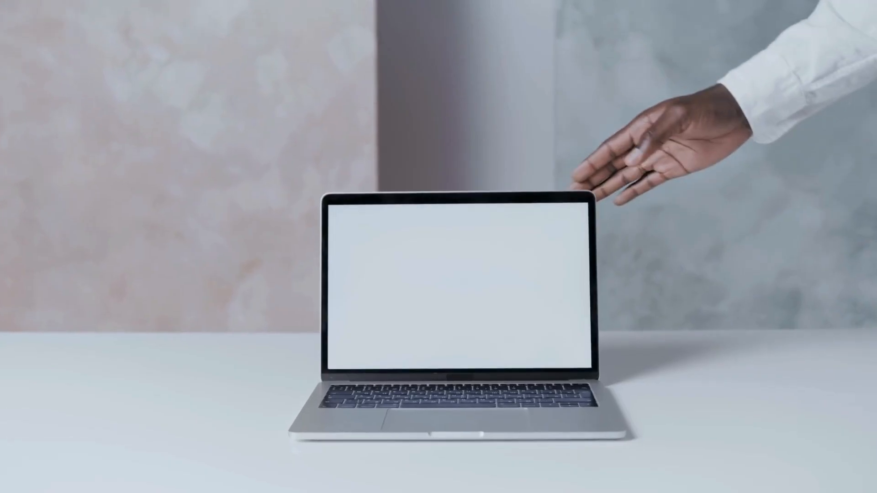